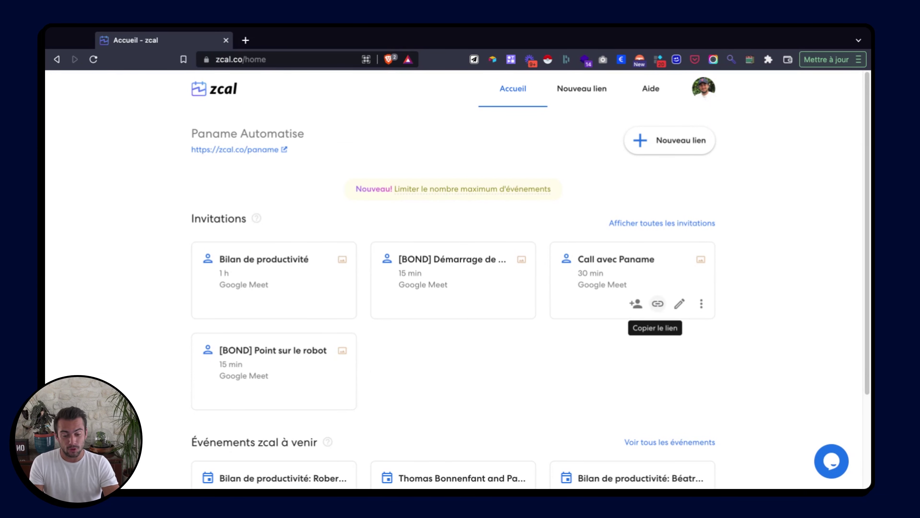
- Copy the booking link of the "Call avec Paname" invitation and open it in a new browser tab
click(658, 305)
click(247, 40)
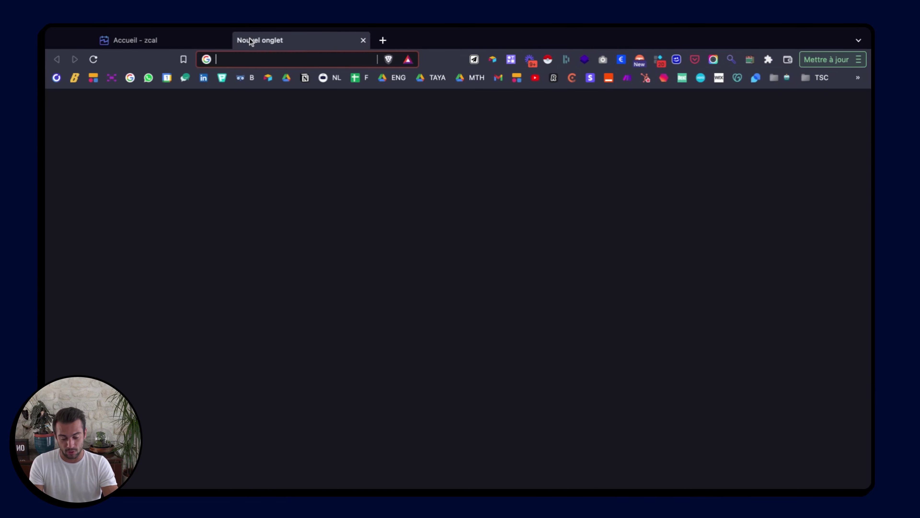
key(super+v)
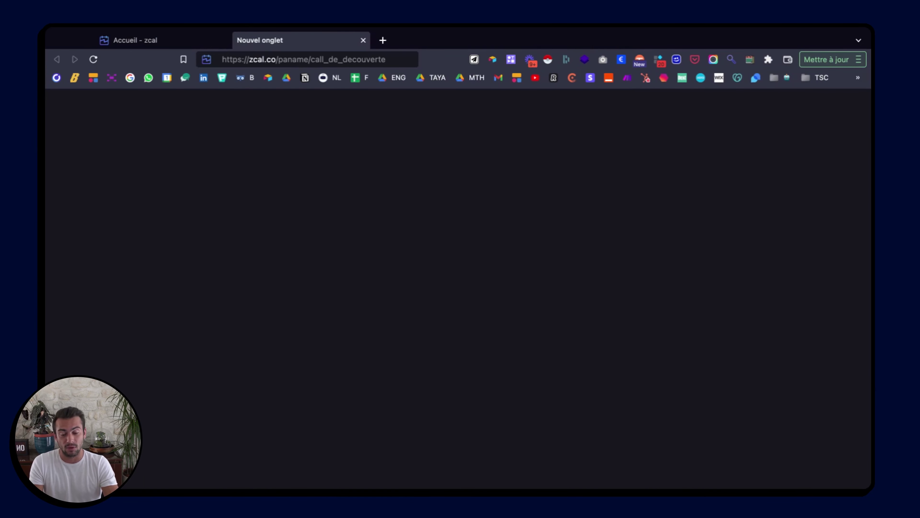
key(Return)
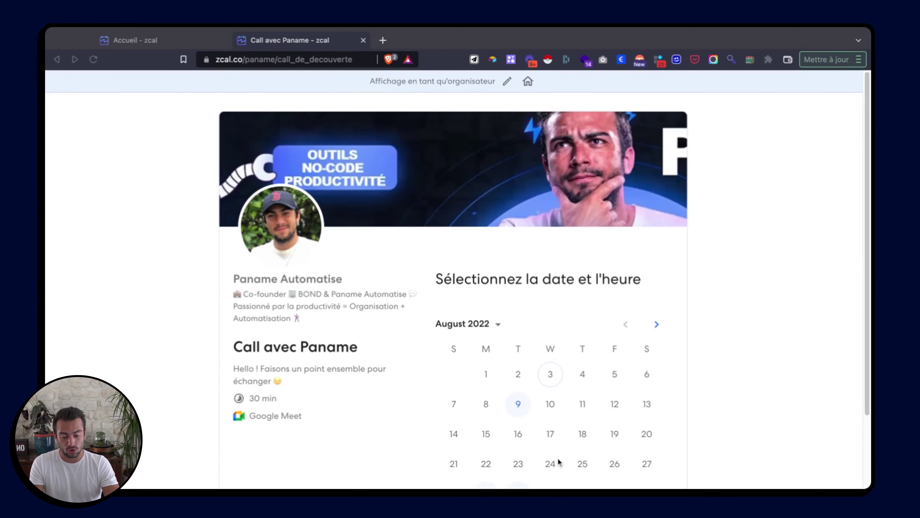
- Choose the 3:00 pm slot on Monday, August 29 on the booking page
scroll(559, 463, down, 3)
scroll(558, 465, down, 1)
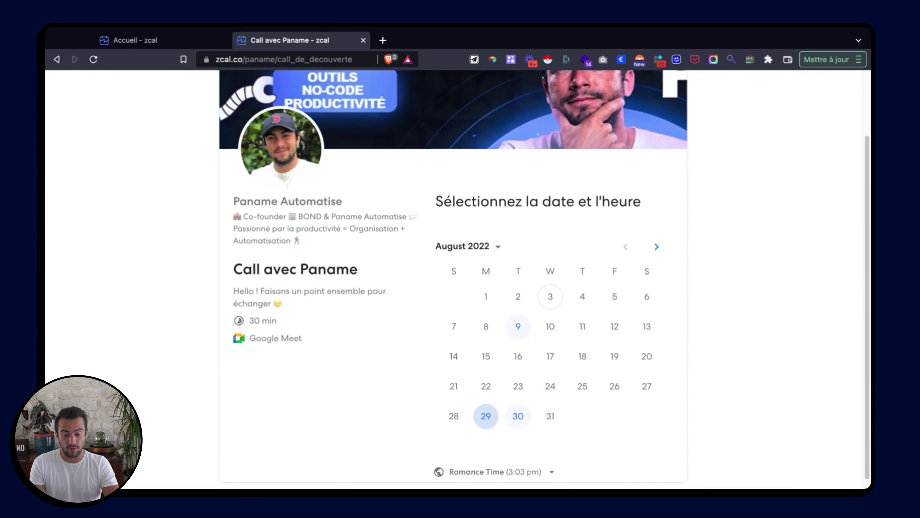
click(486, 415)
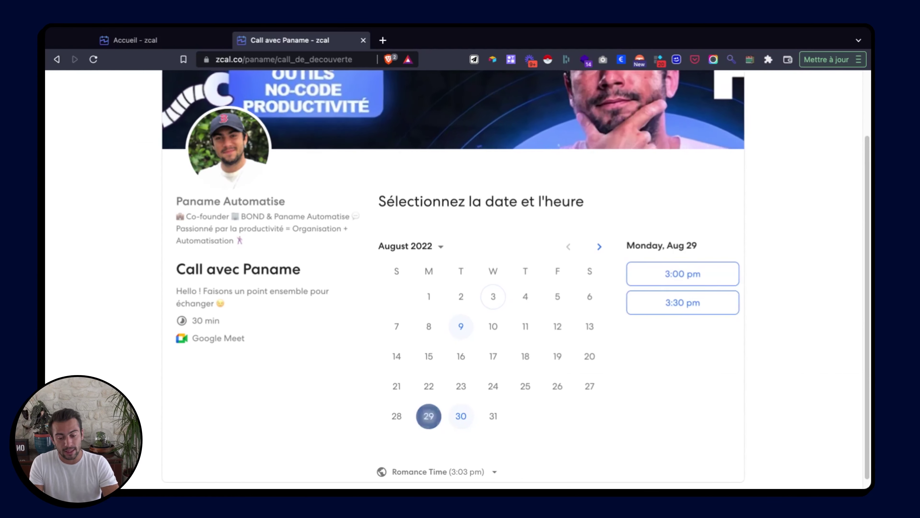
click(655, 274)
- Give "Se rencontrer" as the reason for the exchange and schedule the meeting
scroll(653, 273, down, 3)
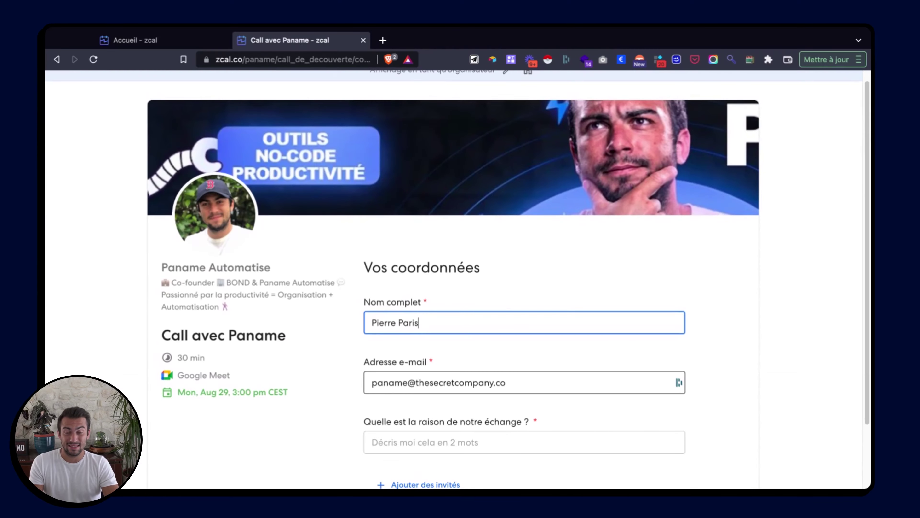
scroll(508, 279, down, 2)
click(399, 365)
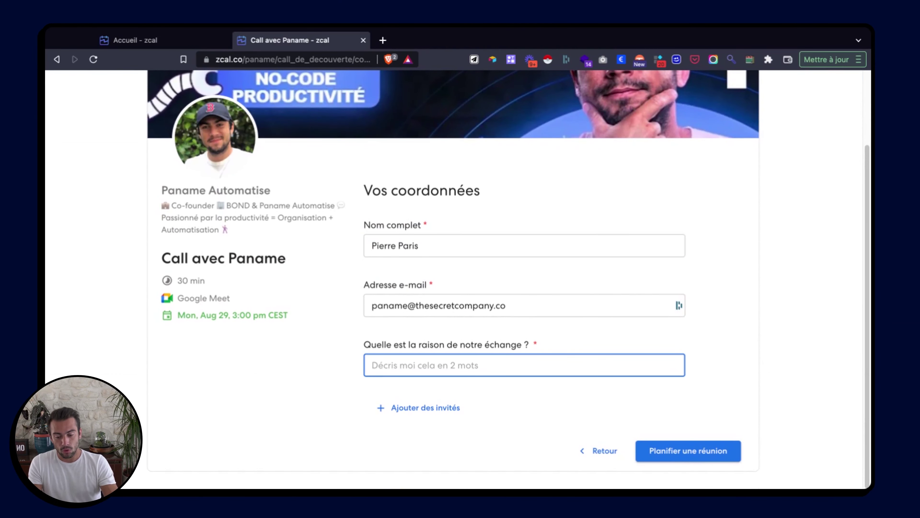
text(Se )
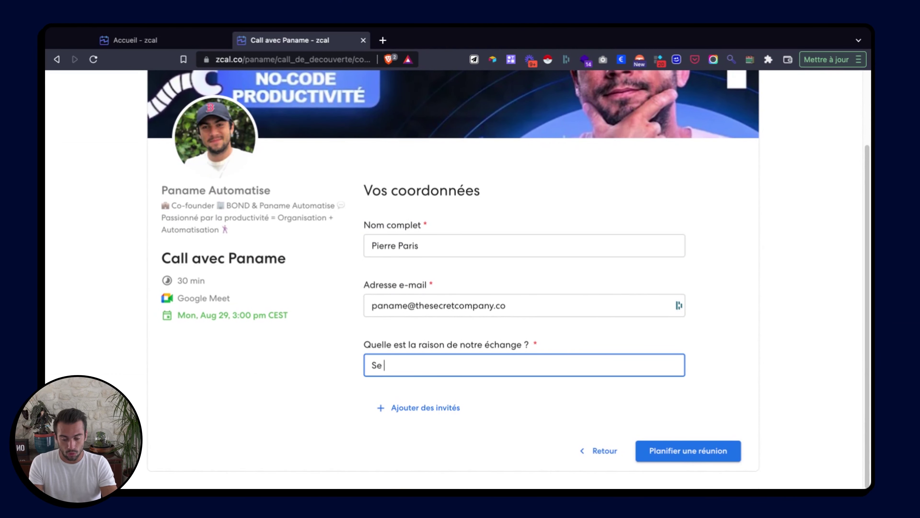
text(rencontrer)
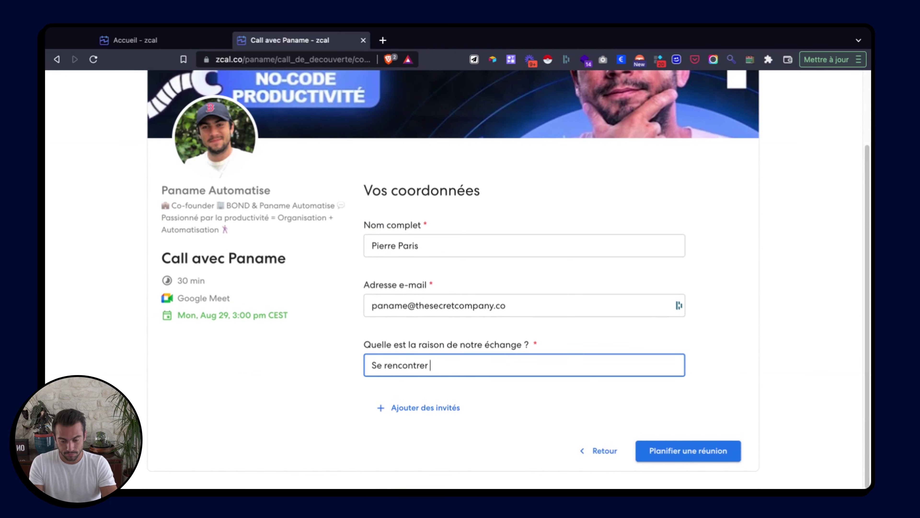
click(676, 450)
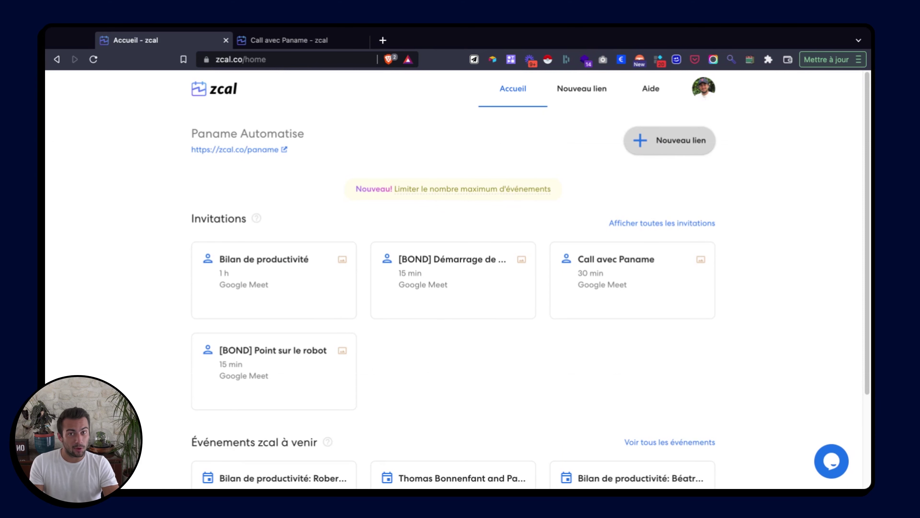
- Create a new individual meeting link from the zcal home page and title it "Appel découverte"
click(670, 140)
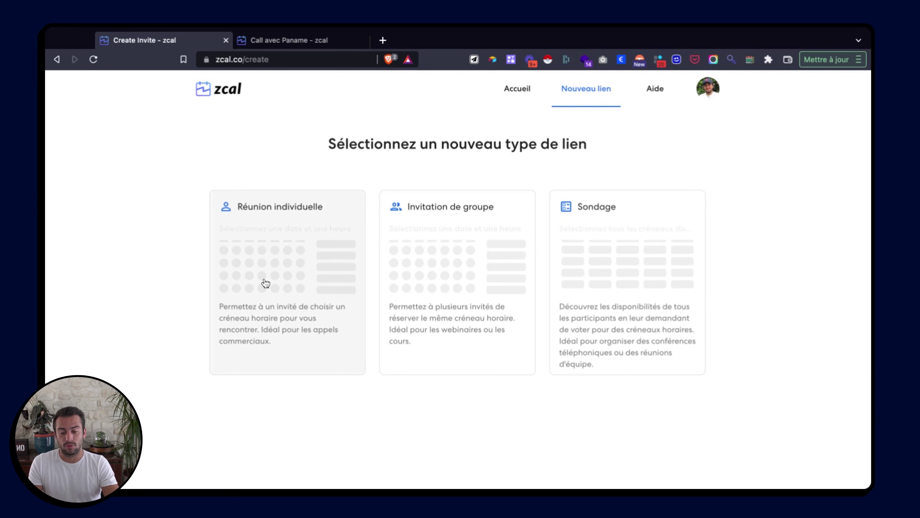
click(266, 283)
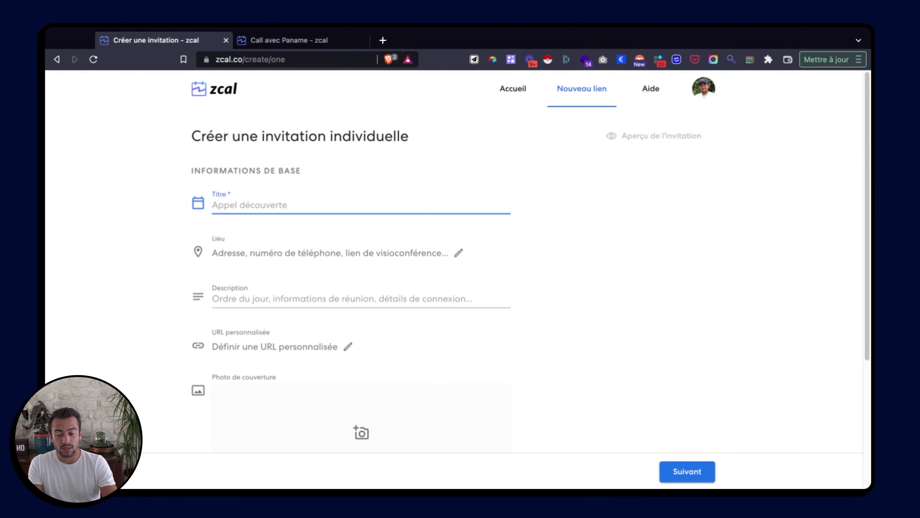
text(Appel)
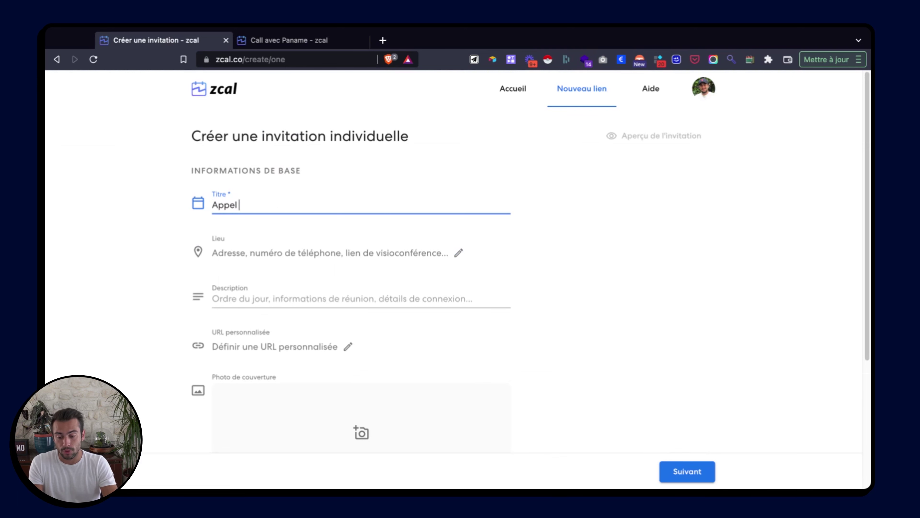
text( découverte)
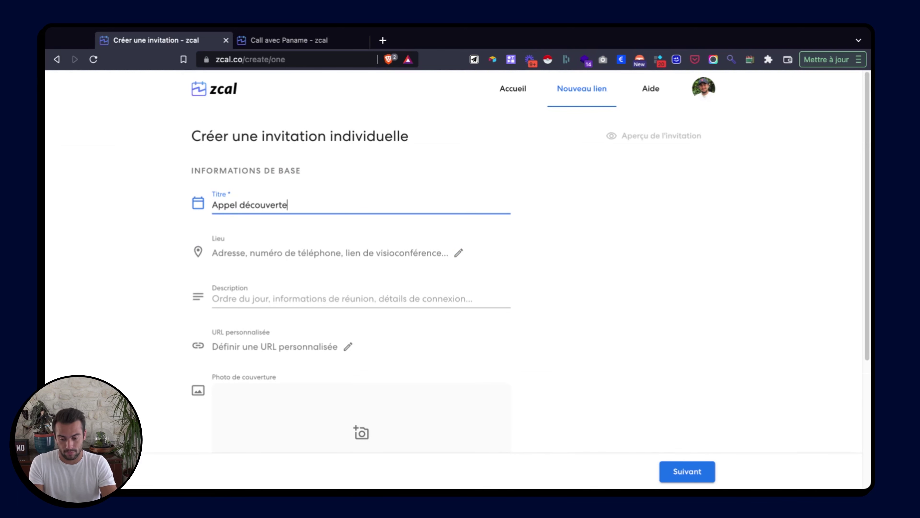
- Set the invitation's location type to Google Meet and save it
mouse_move(293, 307)
click(304, 253)
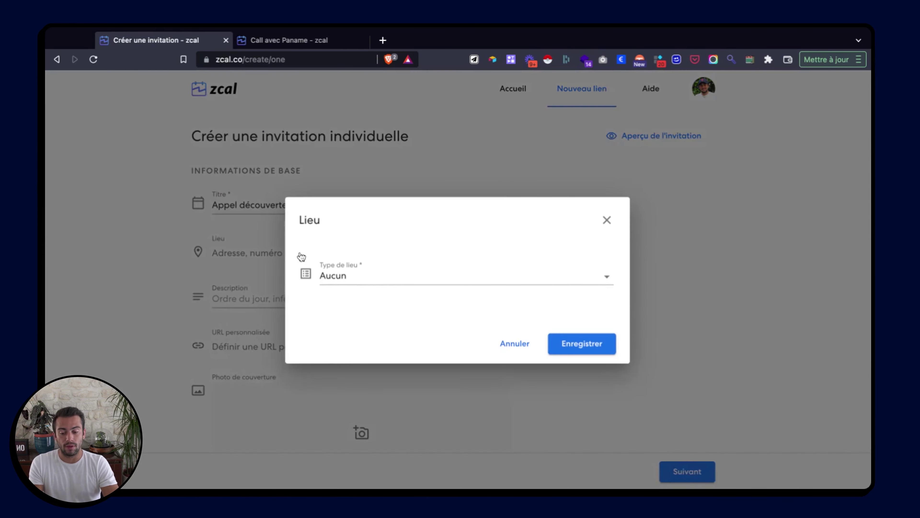
click(487, 280)
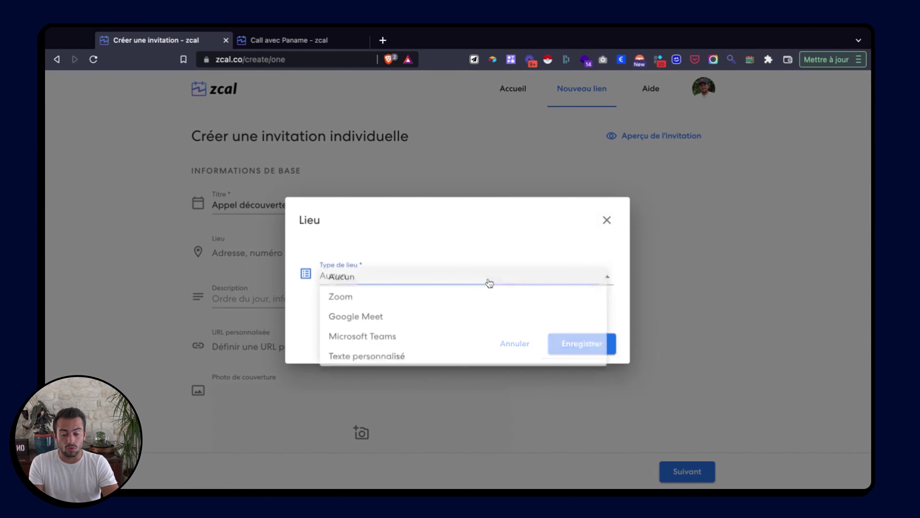
click(462, 320)
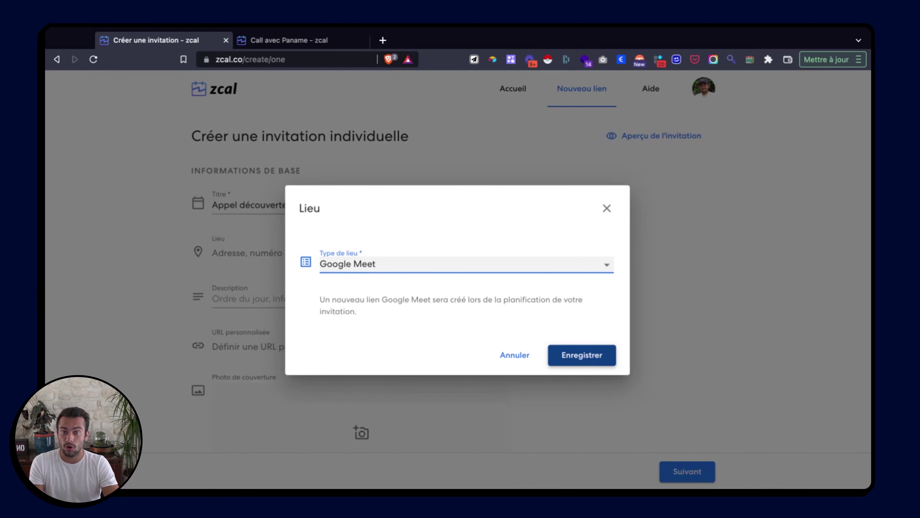
click(582, 355)
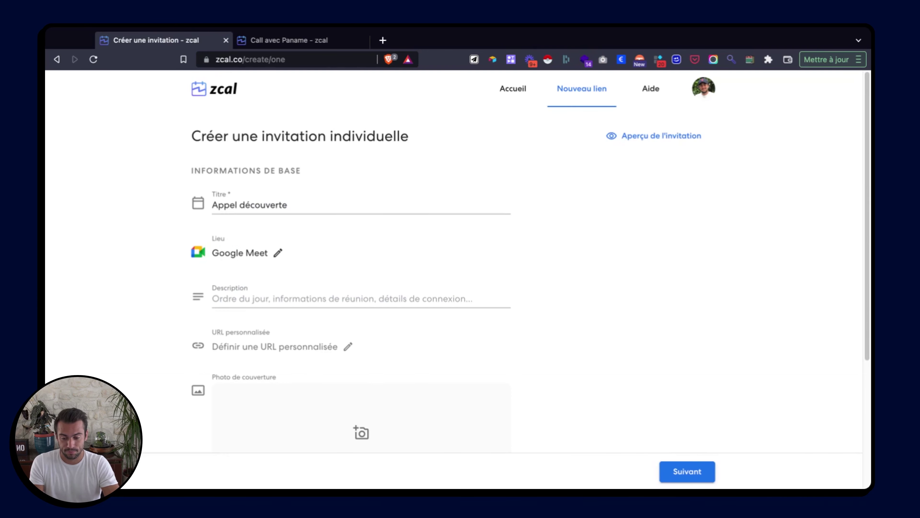
- Set the invitation's custom URL ending to "appel_decouverte" and apply it
scroll(246, 297, down, 5)
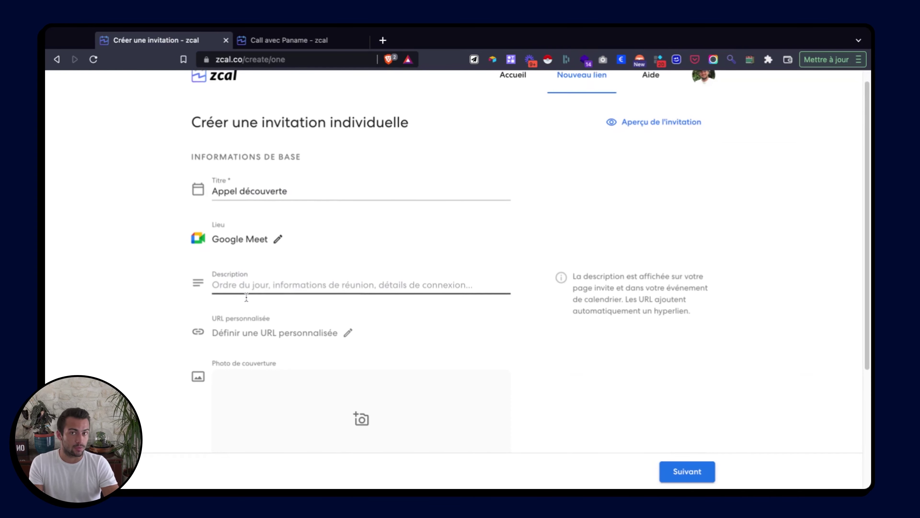
click(281, 235)
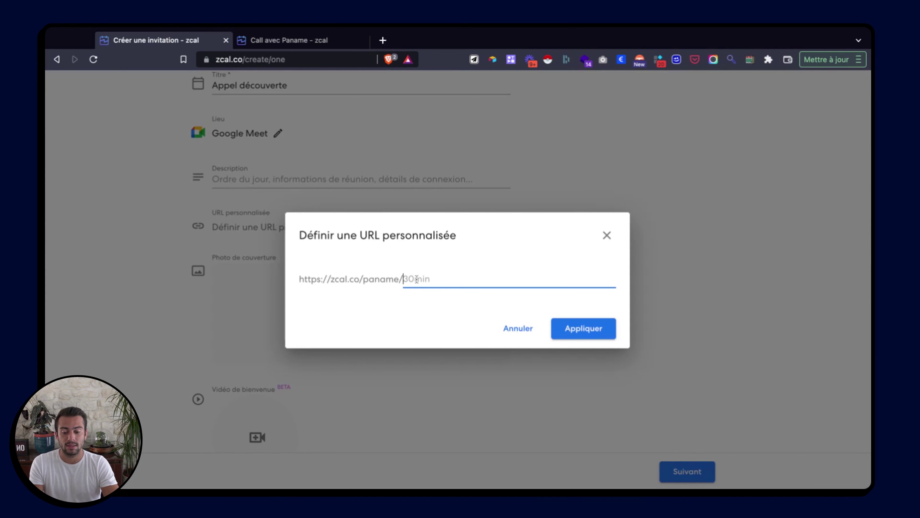
text(a)
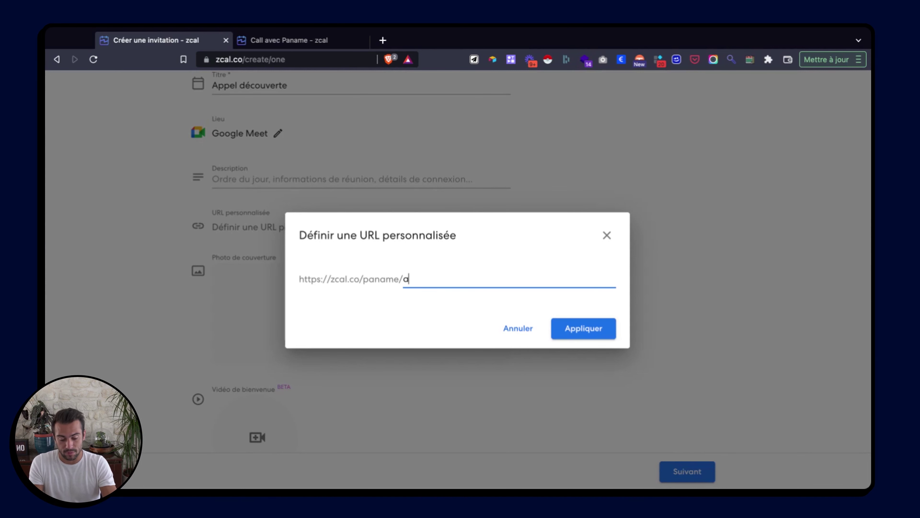
text(ppel_)
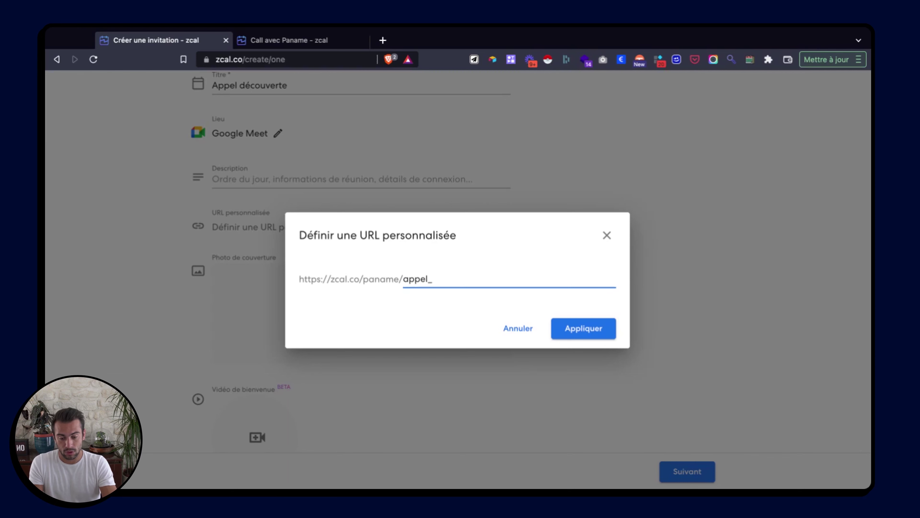
text(d)
key(BackSpace)
key(BackSpace)
text(-decouverte)
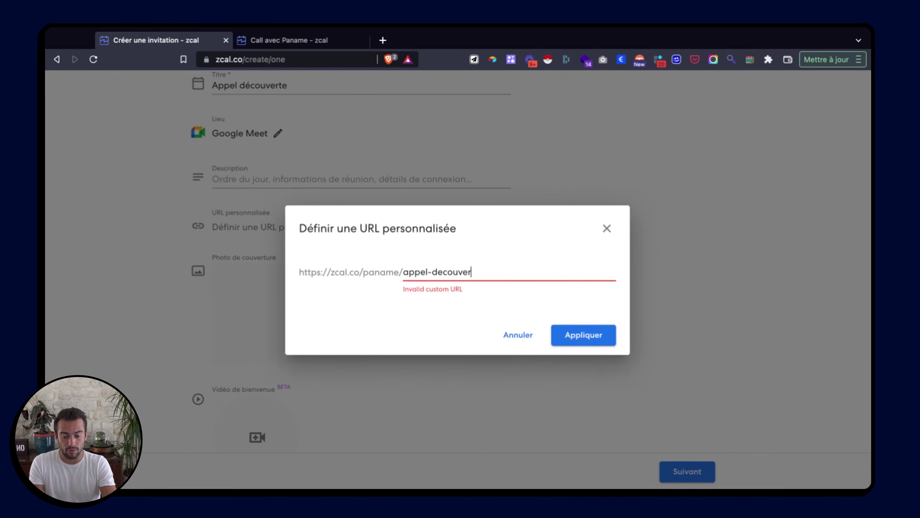
click(432, 272)
key(BackSpace)
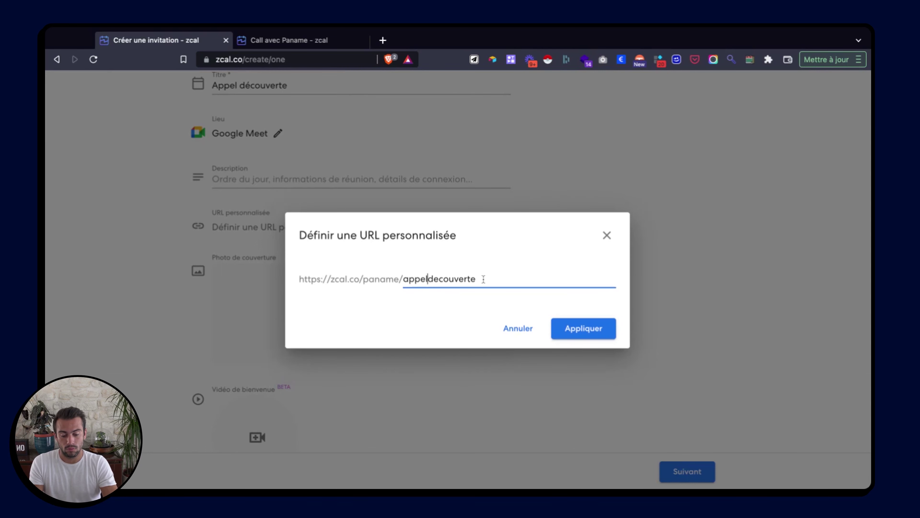
text(_)
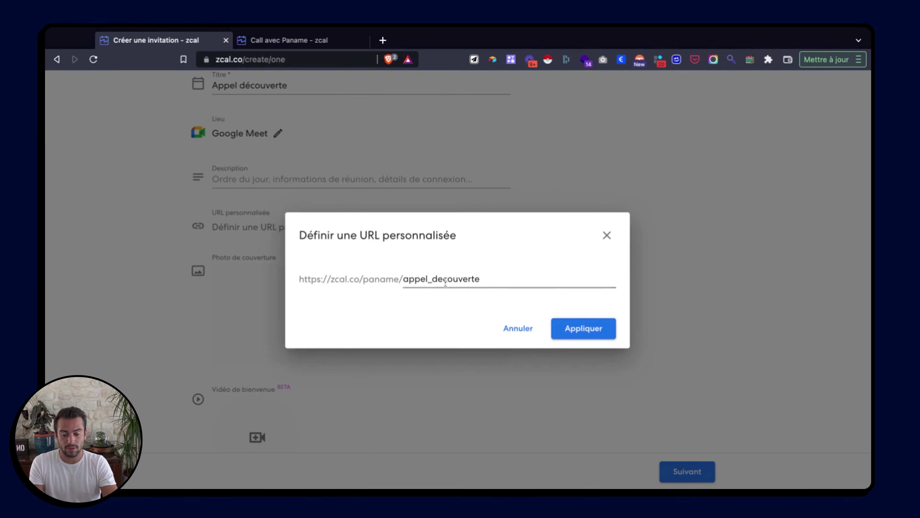
click(456, 308)
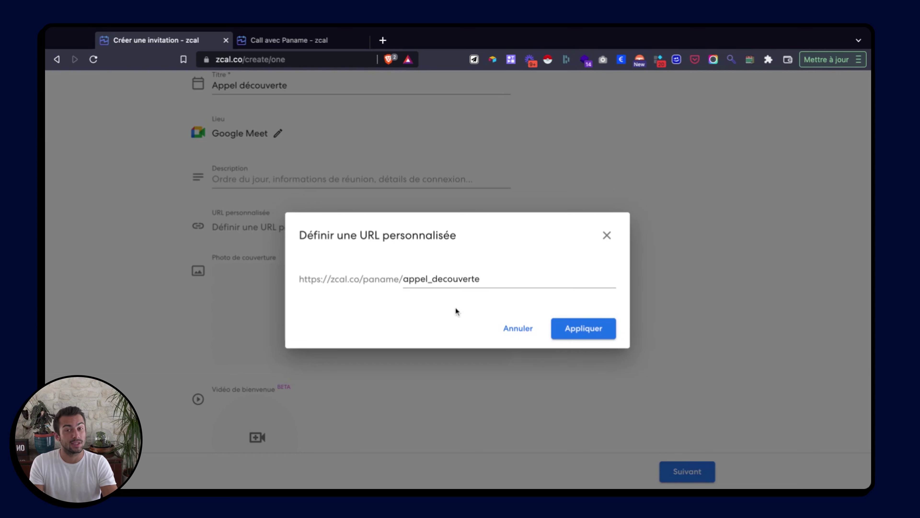
click(578, 329)
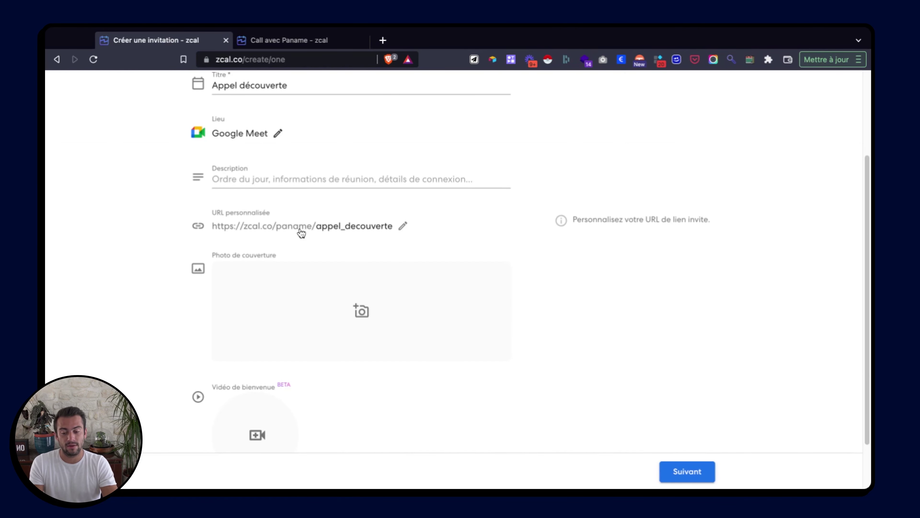
- Continue to the invitation's availability settings, leaving the cover photo and welcome video empty
scroll(360, 234, down, 3)
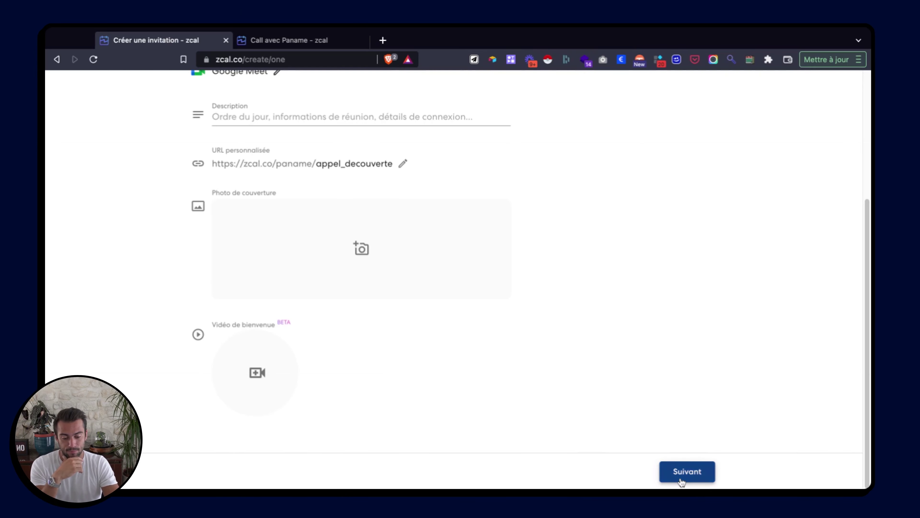
click(681, 481)
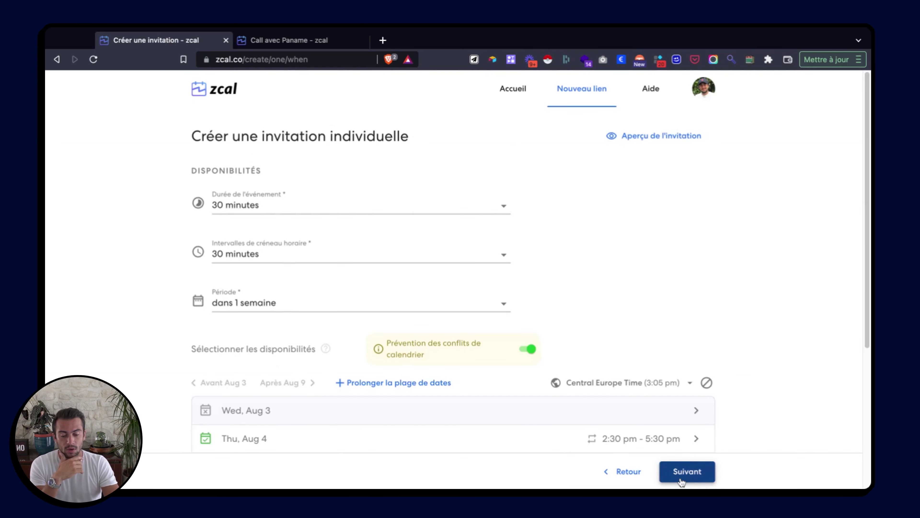
scroll(585, 294, down, 2)
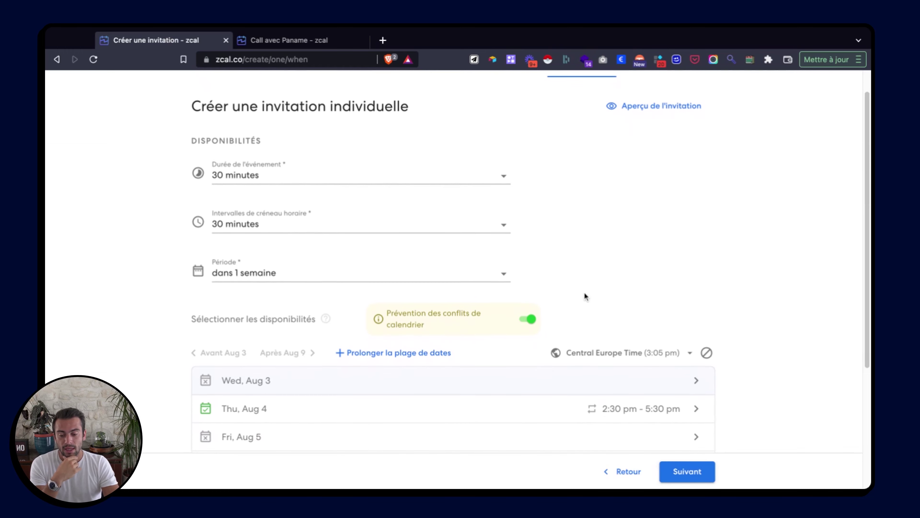
- Examine the available choices for the event duration and the time slot interval
click(359, 178)
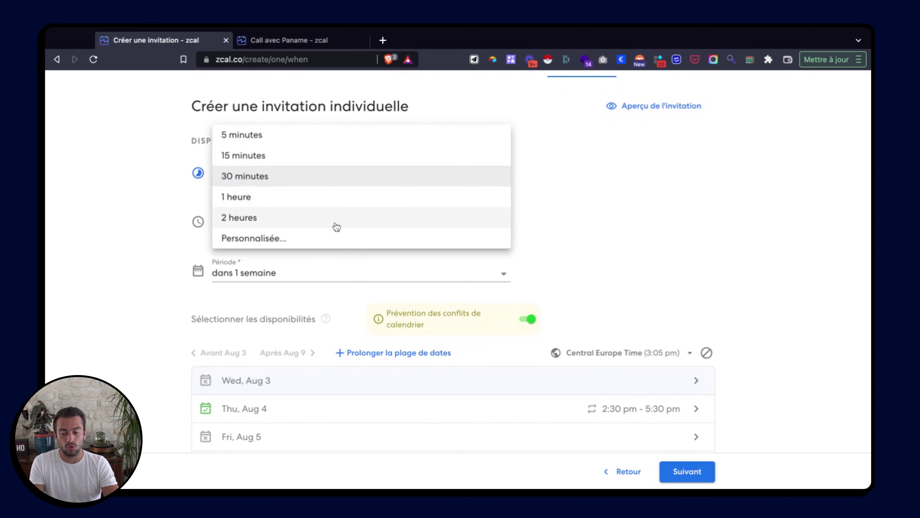
click(105, 218)
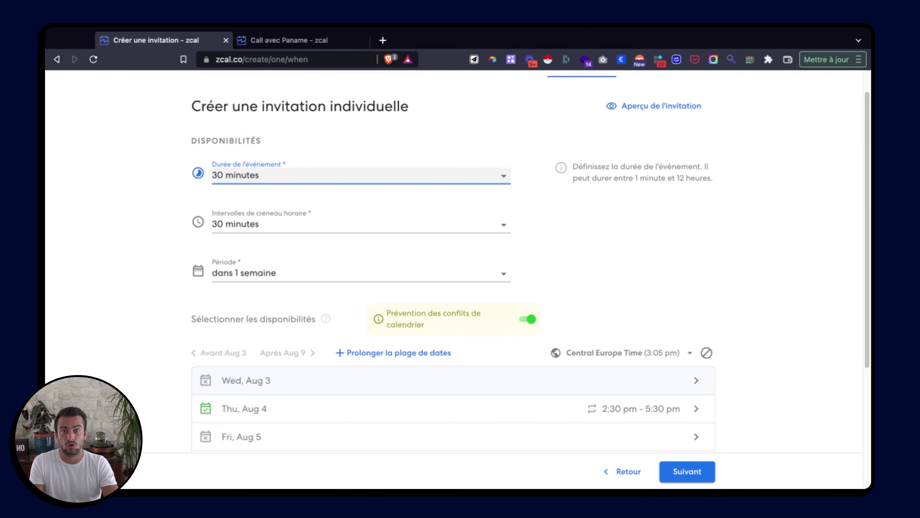
key(space)
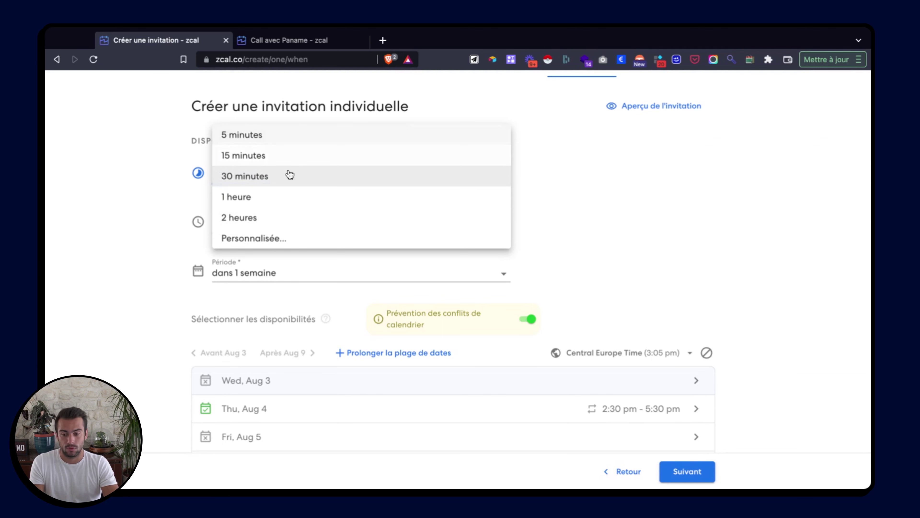
click(144, 203)
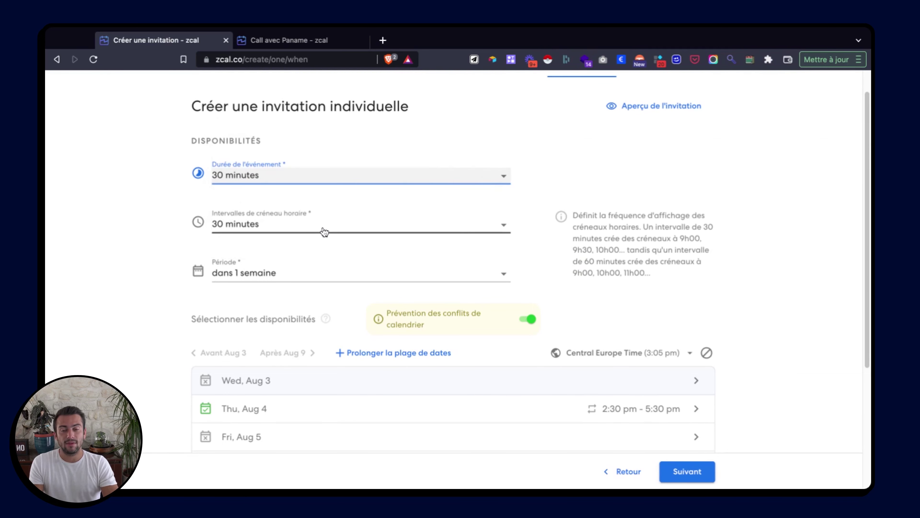
click(324, 232)
click(144, 212)
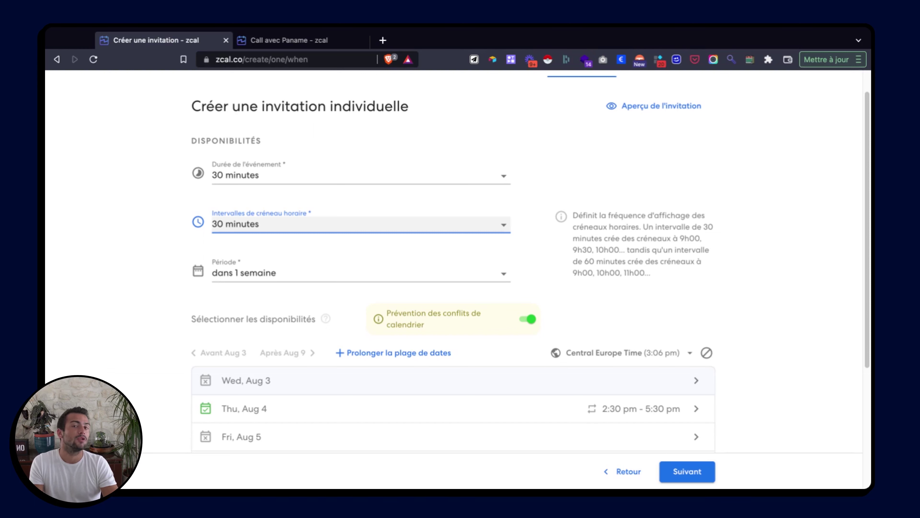
- Set the invitation's period to a custom date range of type Indéfini, save it, and continue to the invitation options
scroll(267, 180, down, 3)
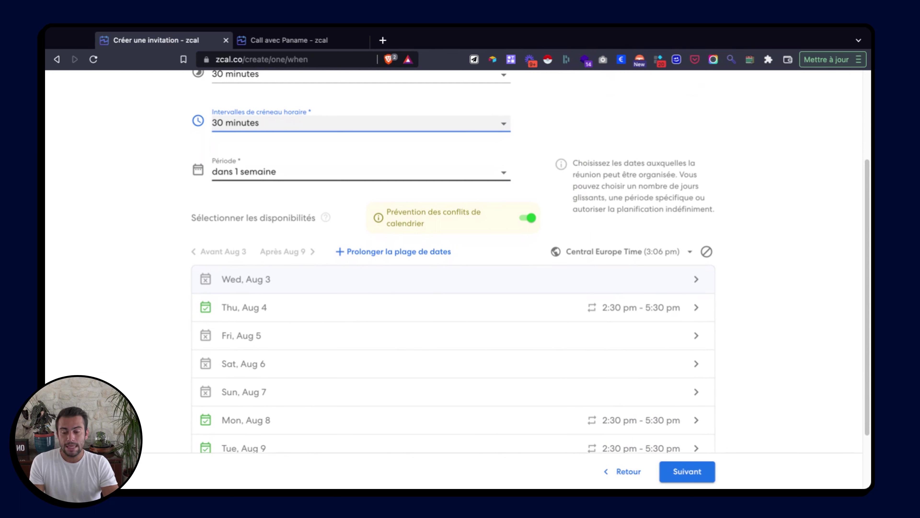
click(359, 171)
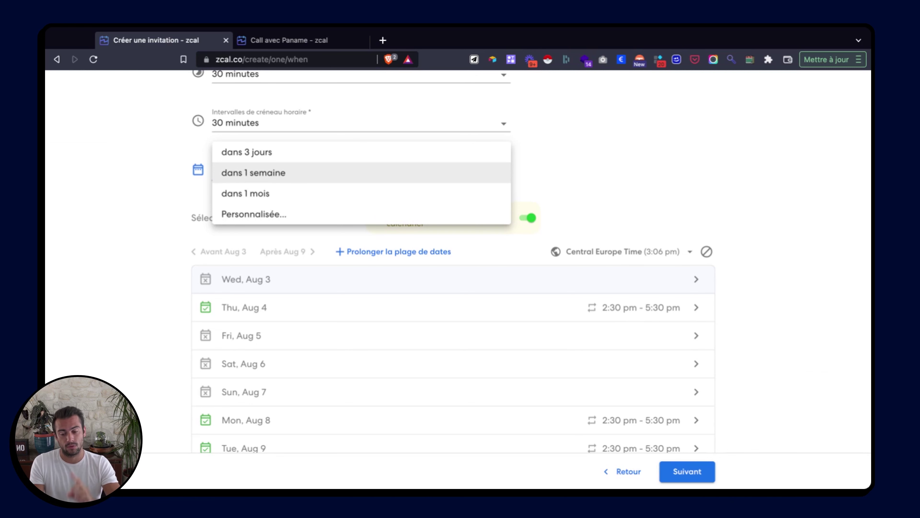
click(268, 213)
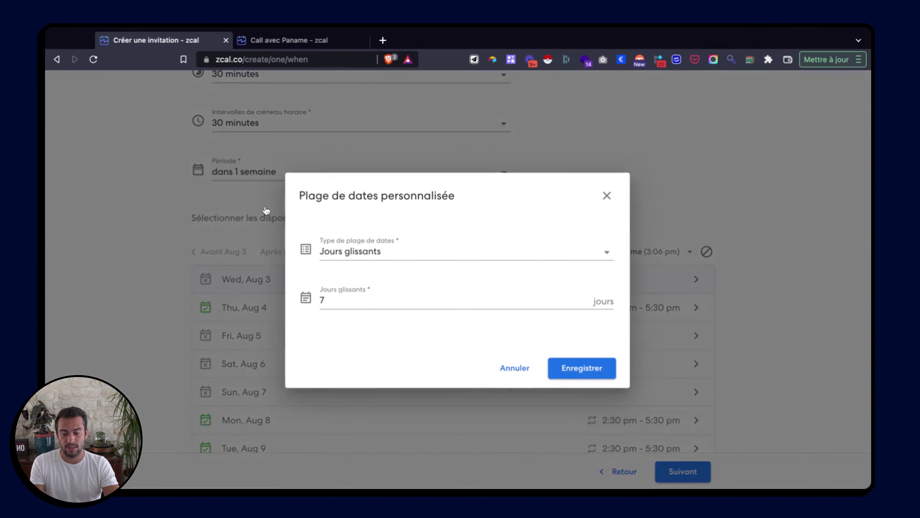
click(359, 252)
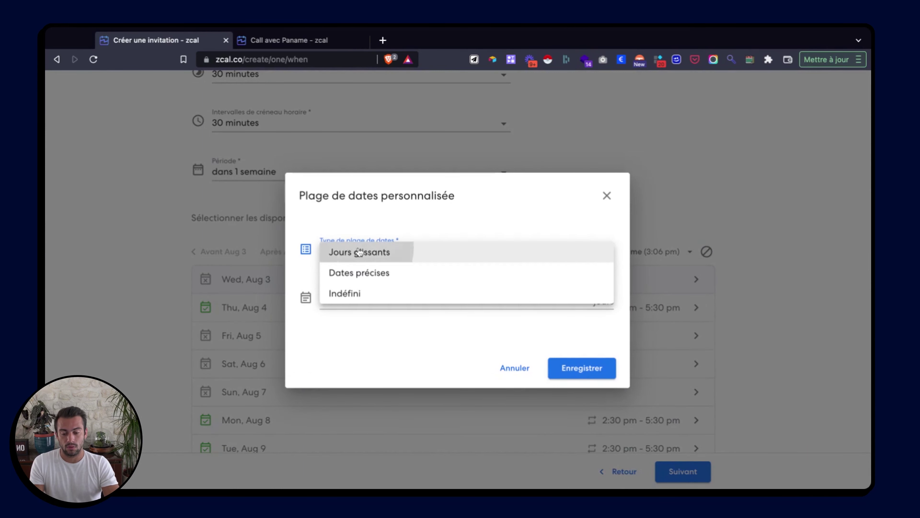
click(348, 293)
click(567, 347)
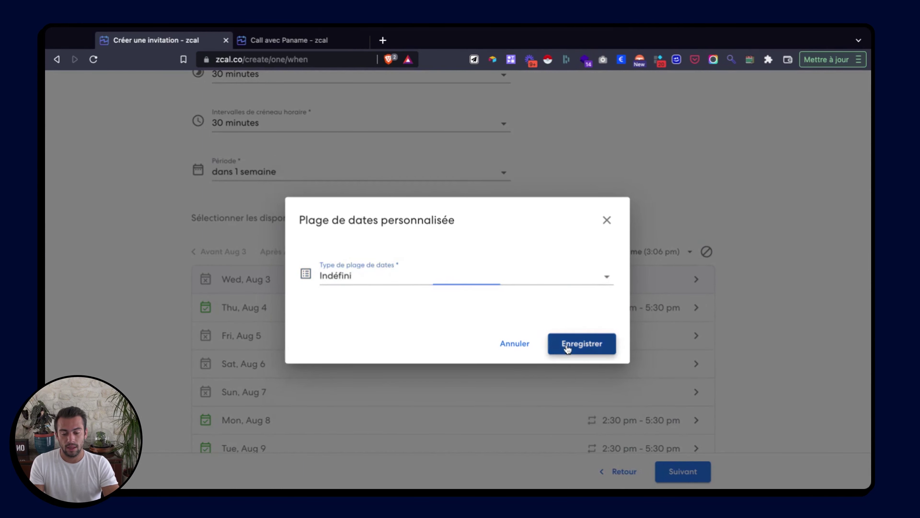
mouse_move(296, 155)
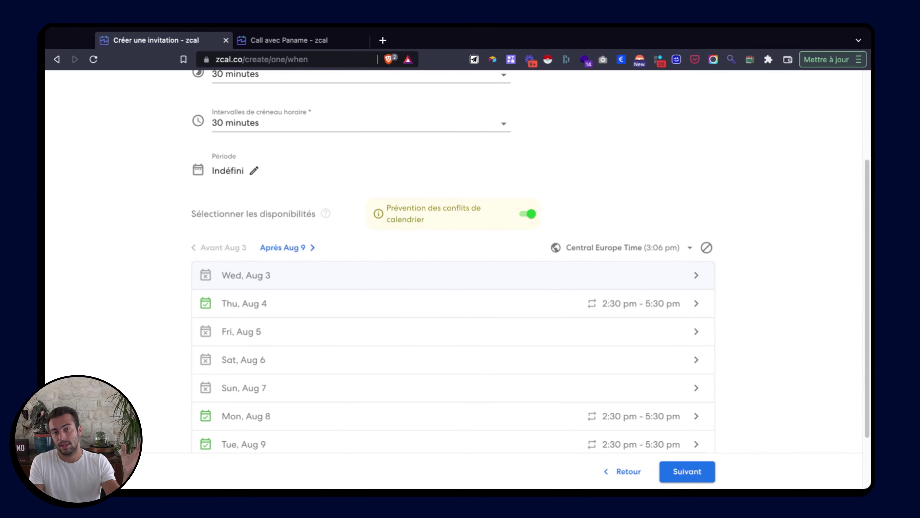
scroll(294, 312, down, 3)
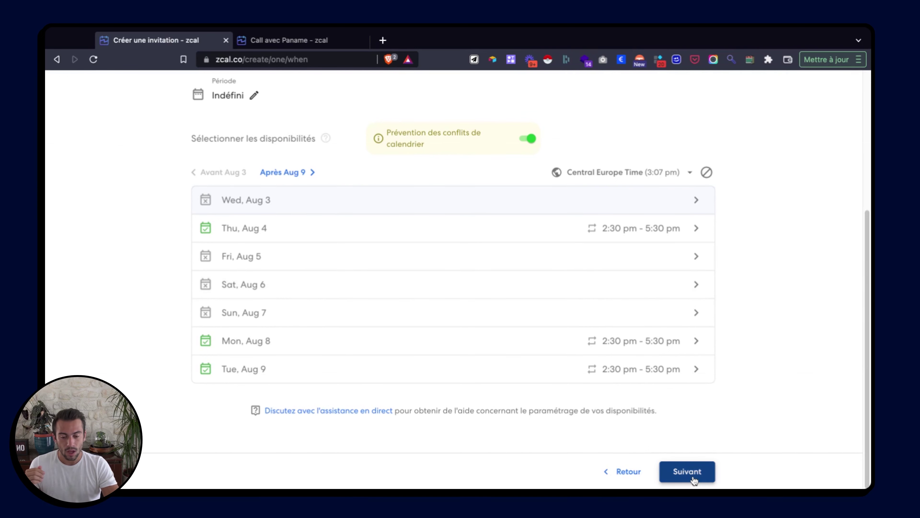
click(687, 471)
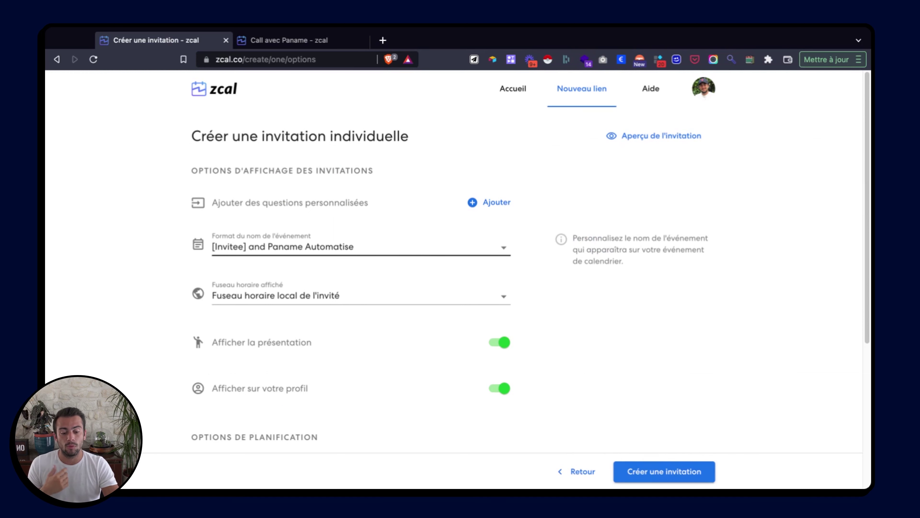
- Examine the event name formats and the question types available for the booking form, leaving both as they are
click(373, 250)
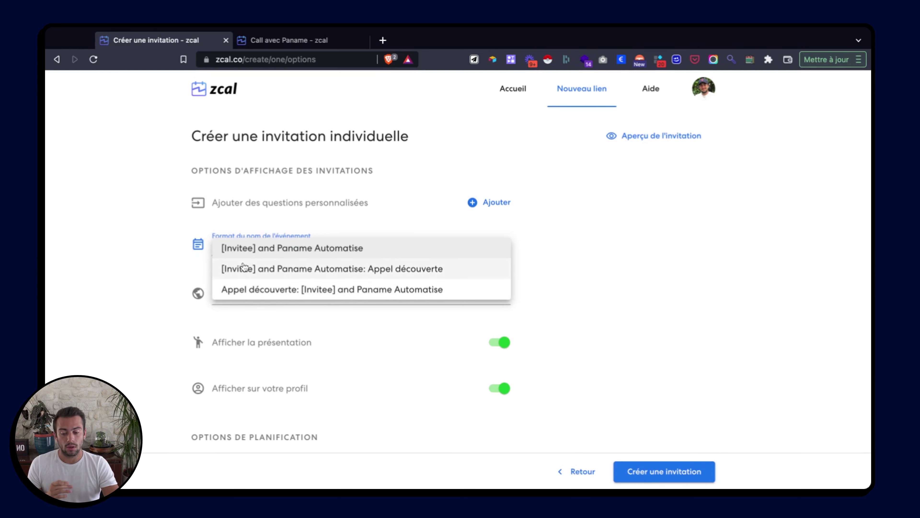
click(547, 242)
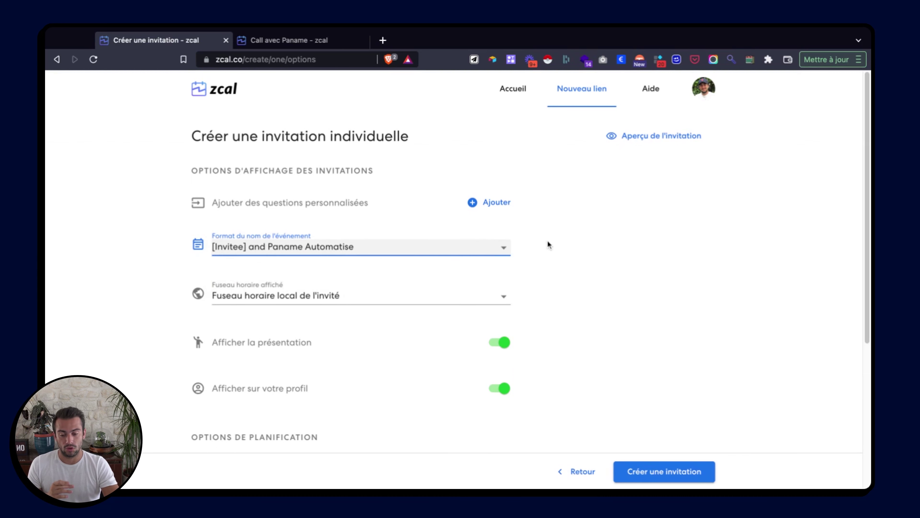
mouse_move(494, 204)
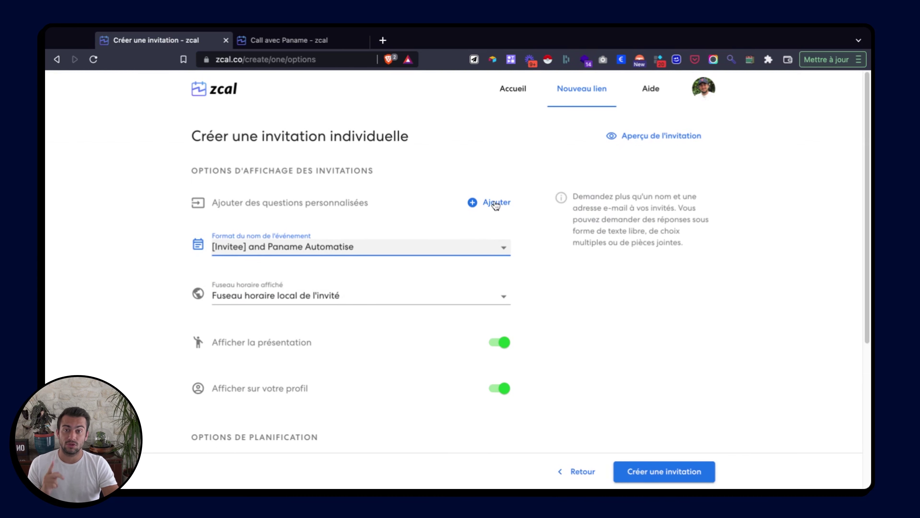
click(496, 203)
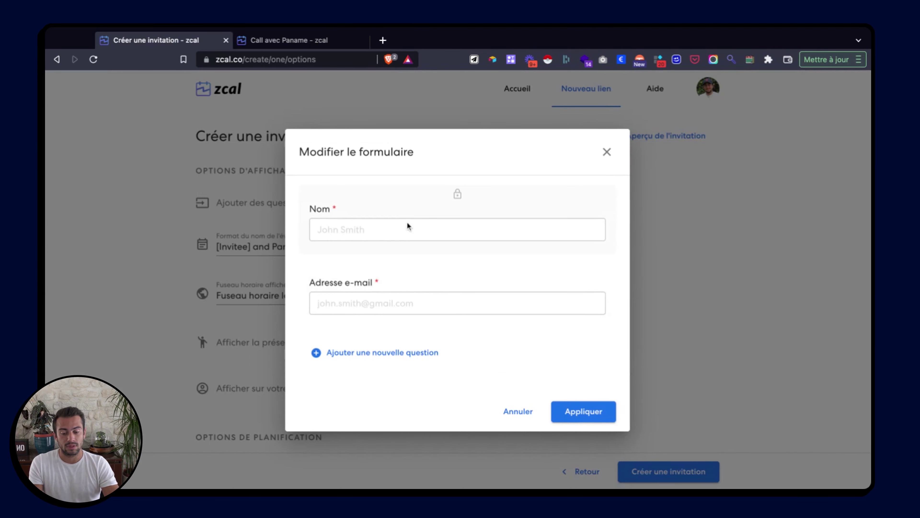
click(419, 355)
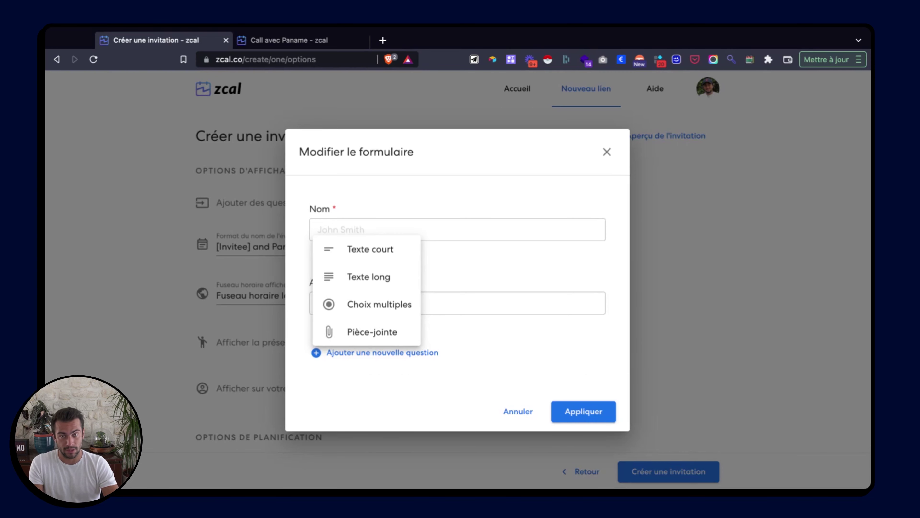
key(Escape)
key(Escape)
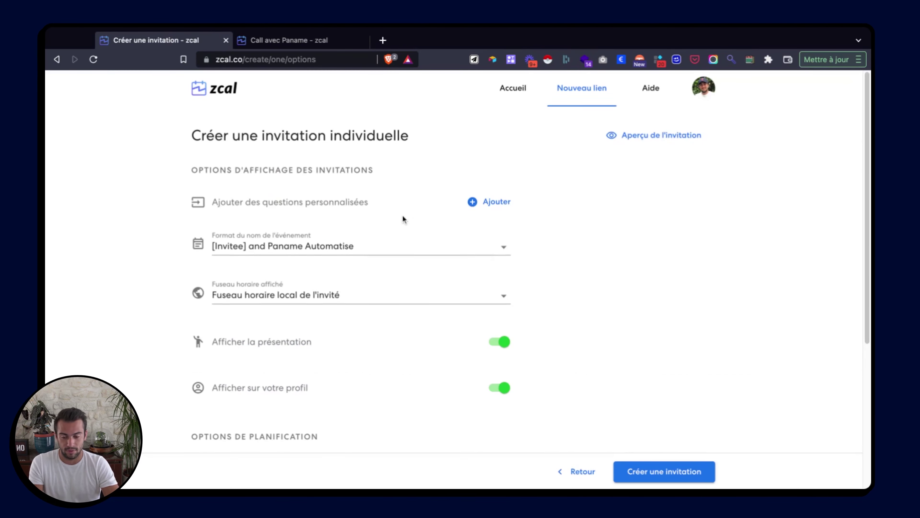
- Review the invitation's display options and compare them with the host presentation on the open "Call avec Paname" booking page
scroll(403, 217, down, 6)
scroll(403, 216, up, 7)
scroll(403, 218, down, 3)
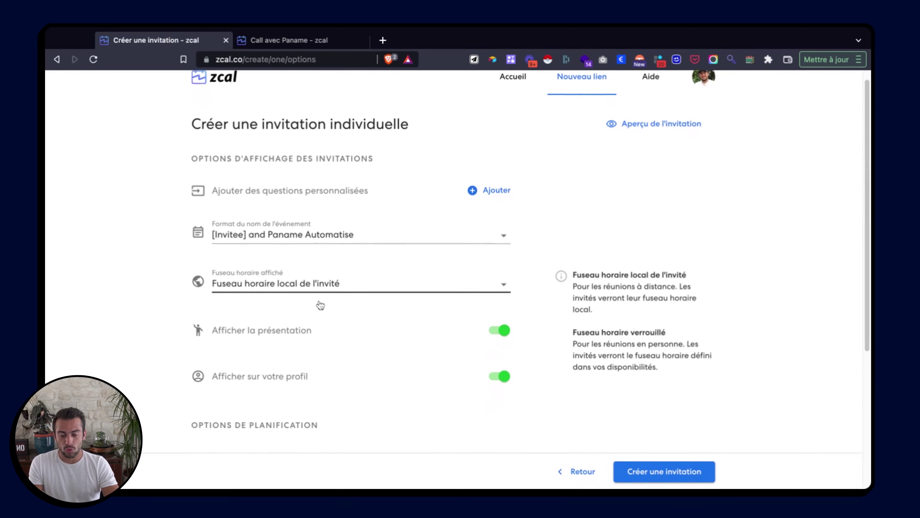
scroll(320, 306, down, 3)
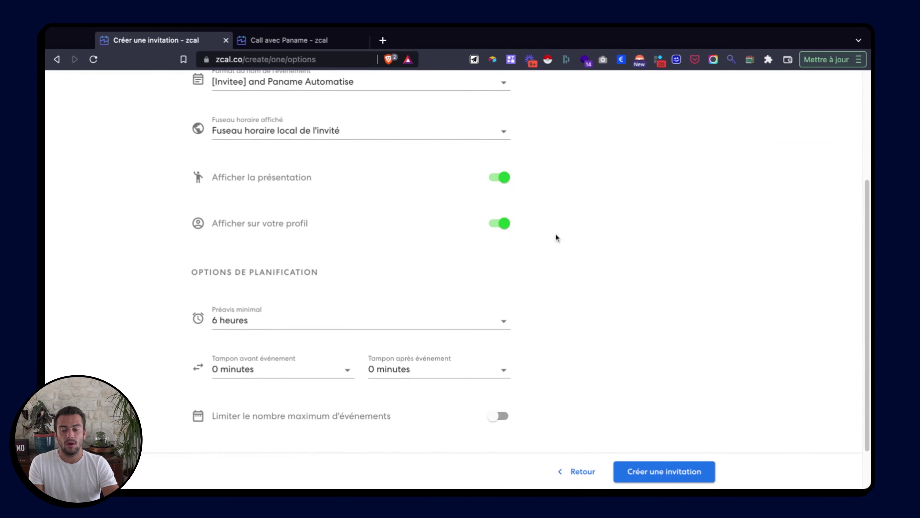
click(262, 39)
key(super+bracketleft)
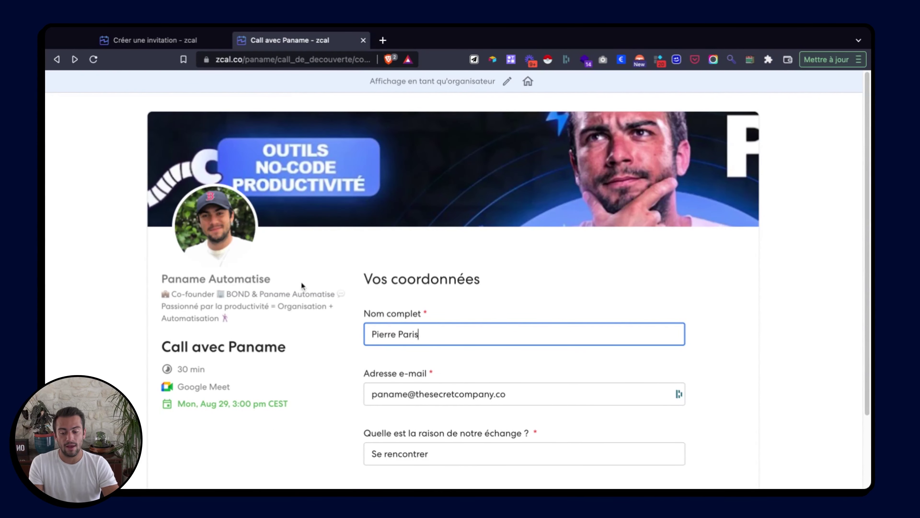
- Return to the invitation being created, check its planning options, and create the invitation with the default values
click(171, 43)
scroll(248, 292, down, 2)
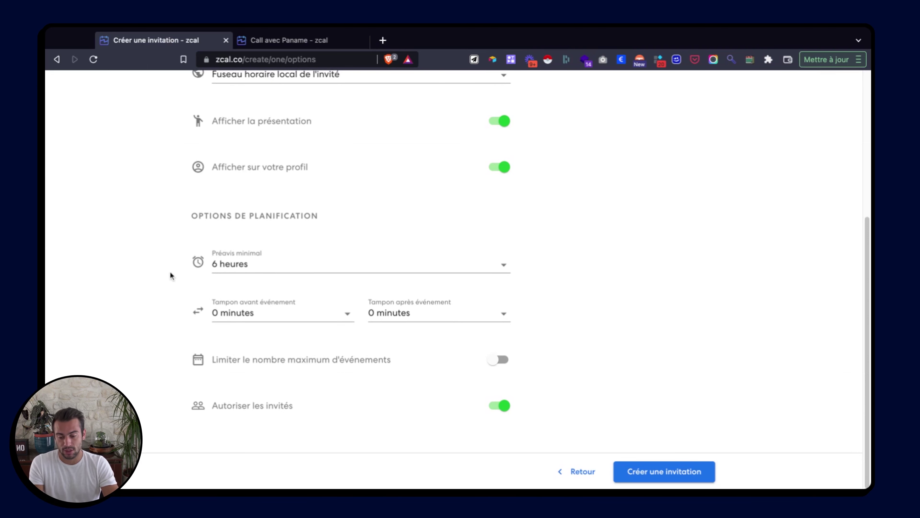
mouse_move(414, 373)
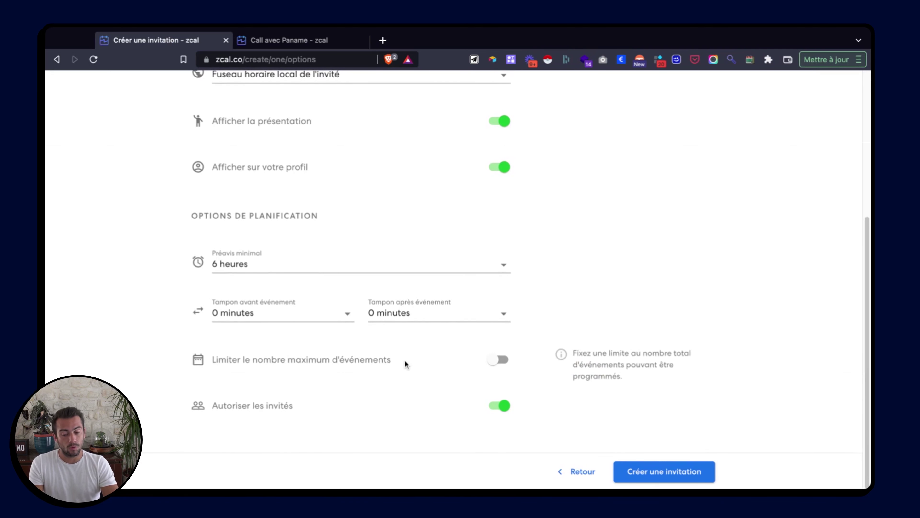
mouse_move(329, 409)
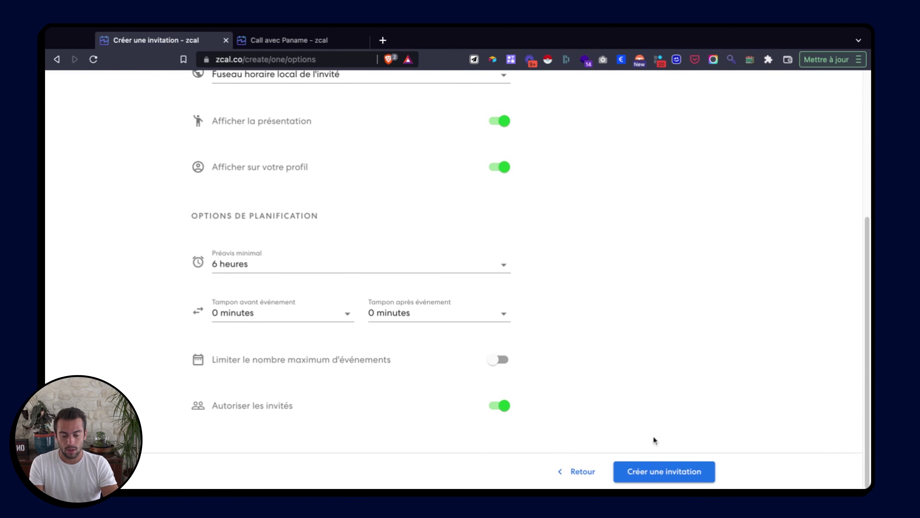
click(668, 470)
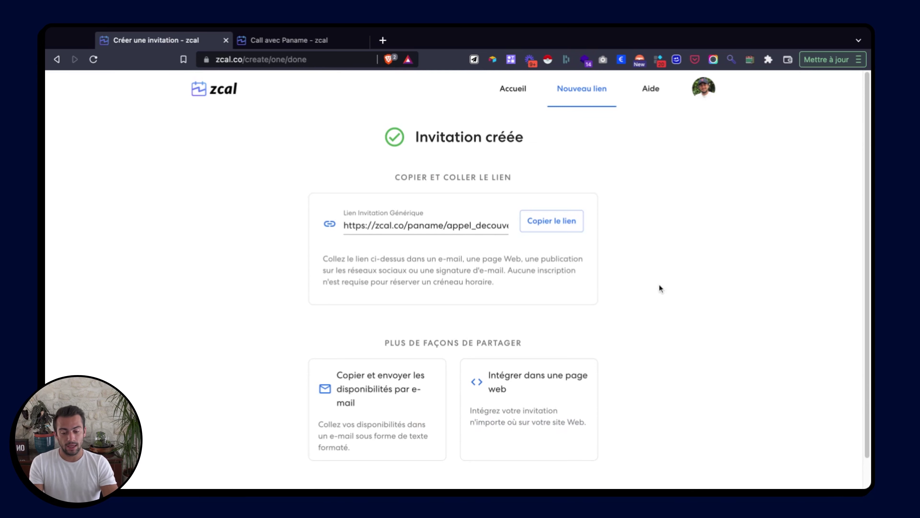
- Examine the HTML code for embedding the new invitation in a web page
scroll(659, 286, down, 2)
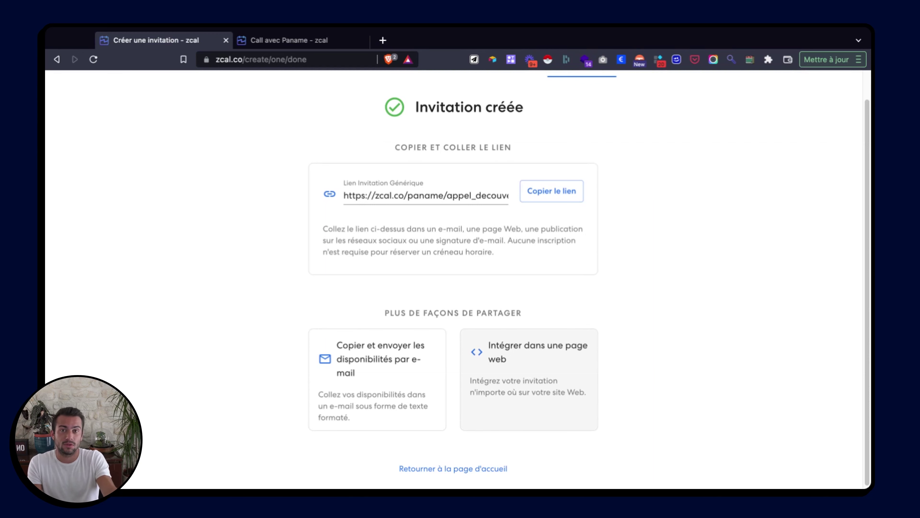
click(529, 363)
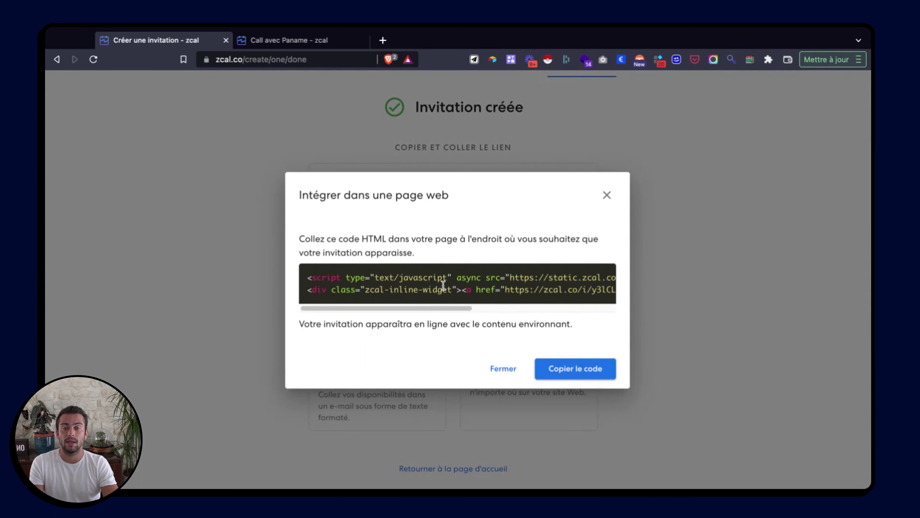
scroll(443, 287, right, 10)
scroll(442, 287, left, 10)
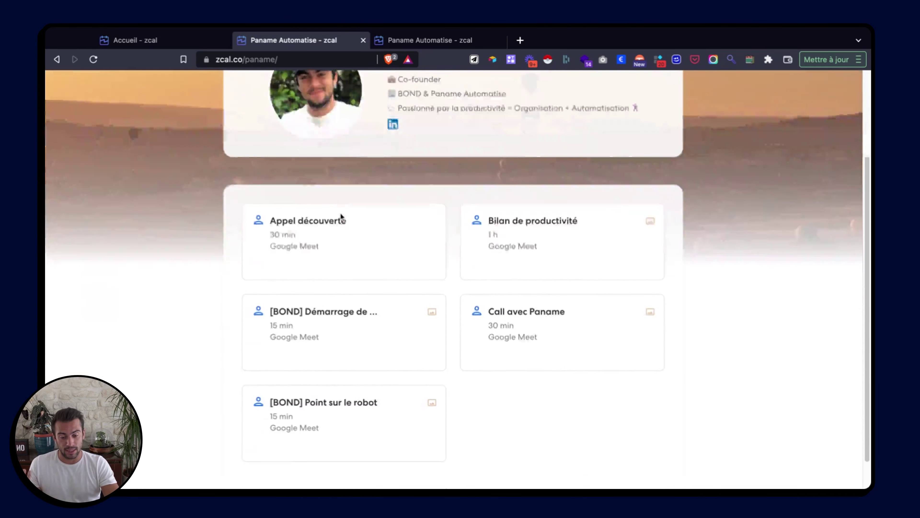
- Look over the public profile page and its list of bookable invitations, including "Appel découverte"
scroll(341, 213, down, 1)
scroll(380, 209, up, 4)
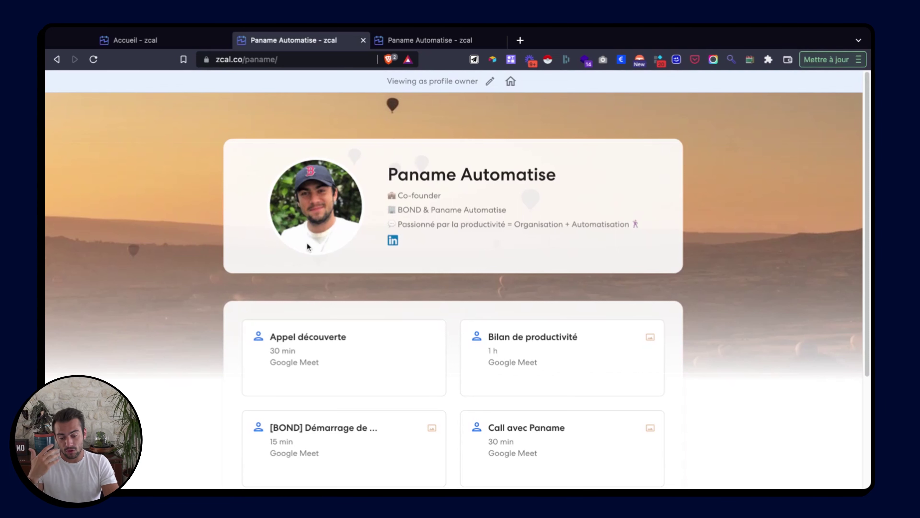
scroll(307, 243, down, 3)
scroll(303, 258, down, 2)
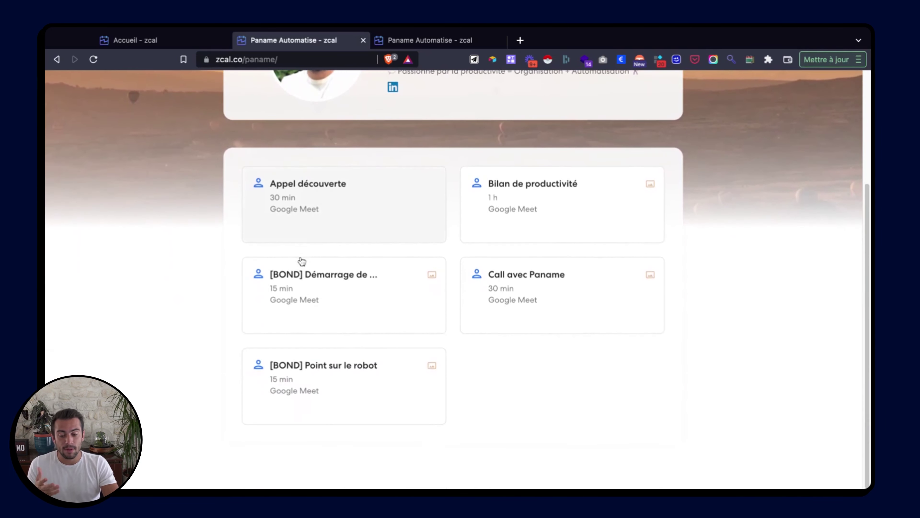